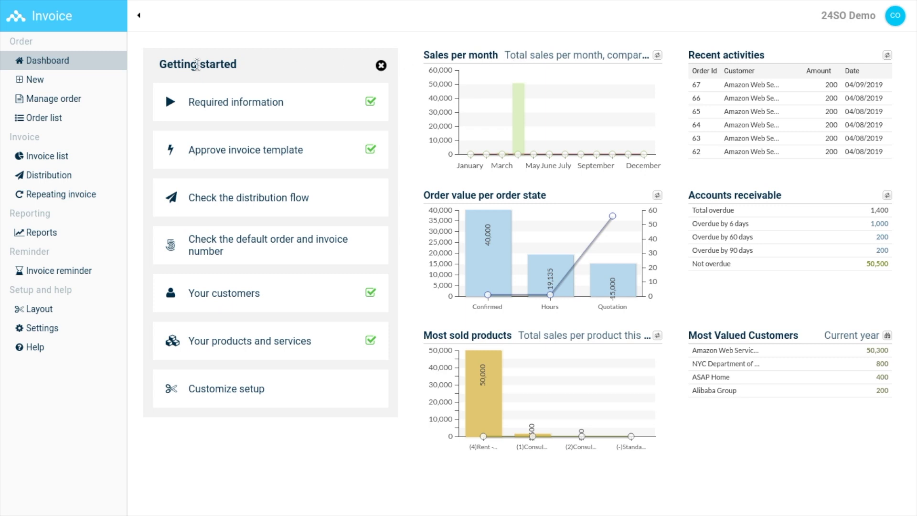
# - Create a new order from the sidebar, opening blank order 68 as a Quotation
pyautogui.click(36, 81)
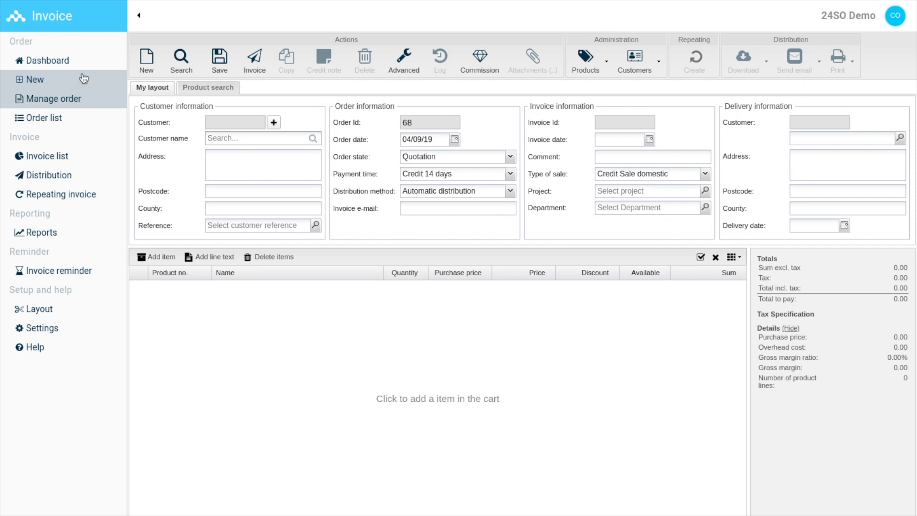
# - Search 'ama' and set Amazon Web Services Inc as the order's customer
pyautogui.click(348, 39)
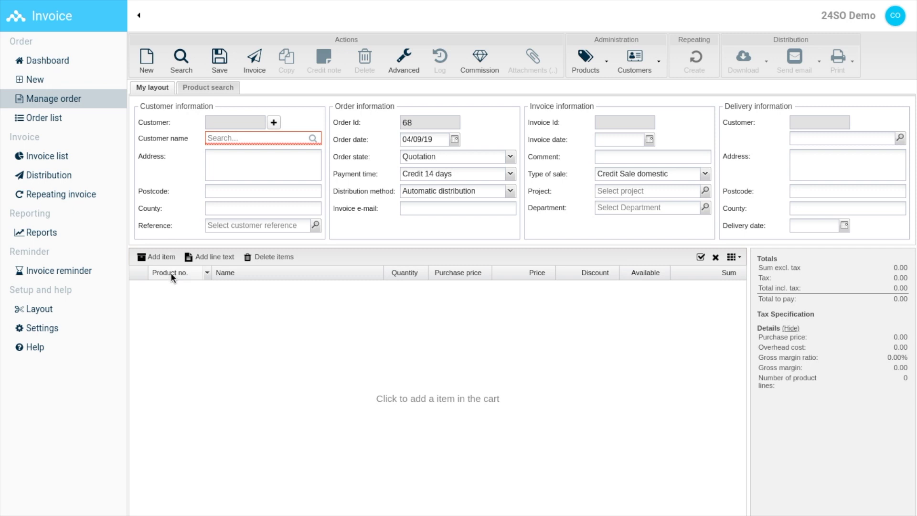
pyautogui.click(209, 138)
pyautogui.write('ama')
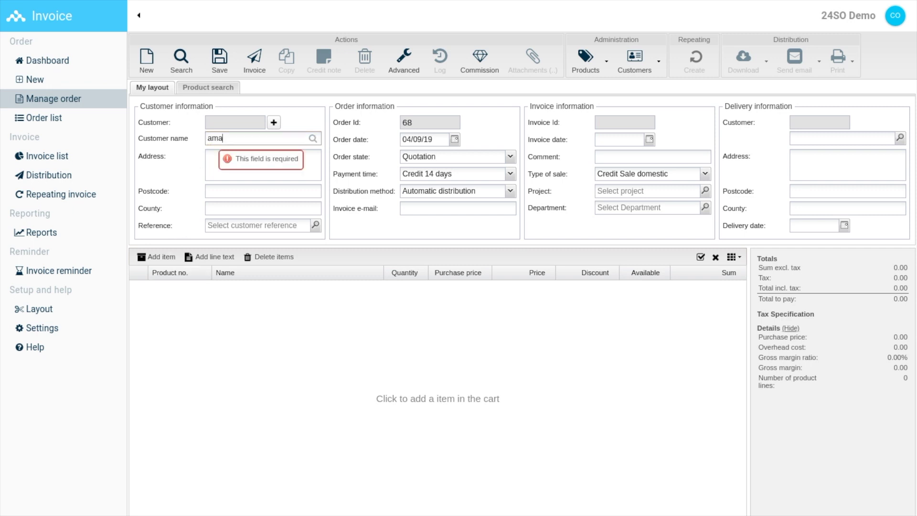
pyautogui.click(335, 155)
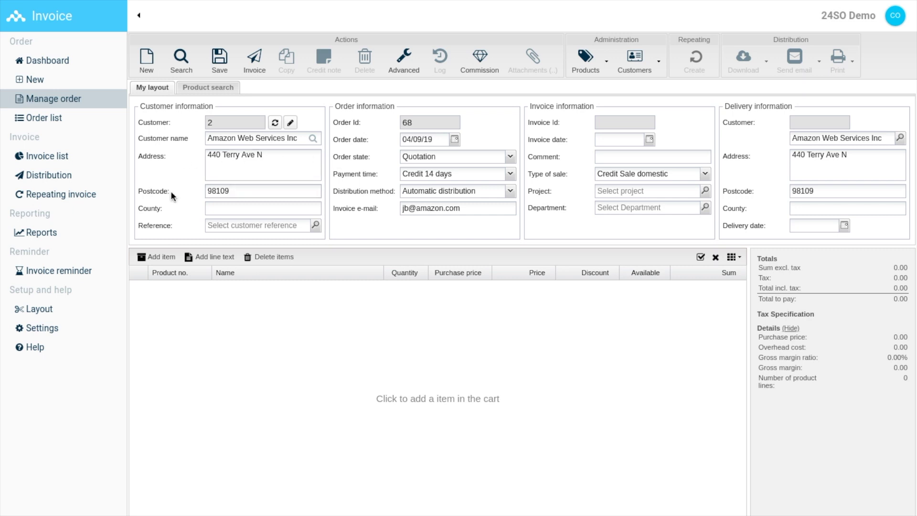
# - Choose the customer's contact as reference and set the distribution method to Email
pyautogui.click(209, 225)
pyautogui.write('ref')
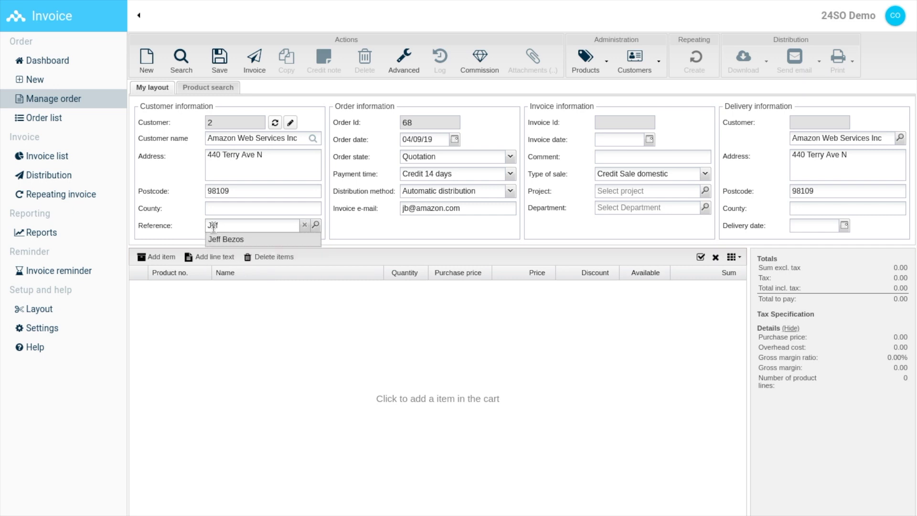
pyautogui.click(264, 239)
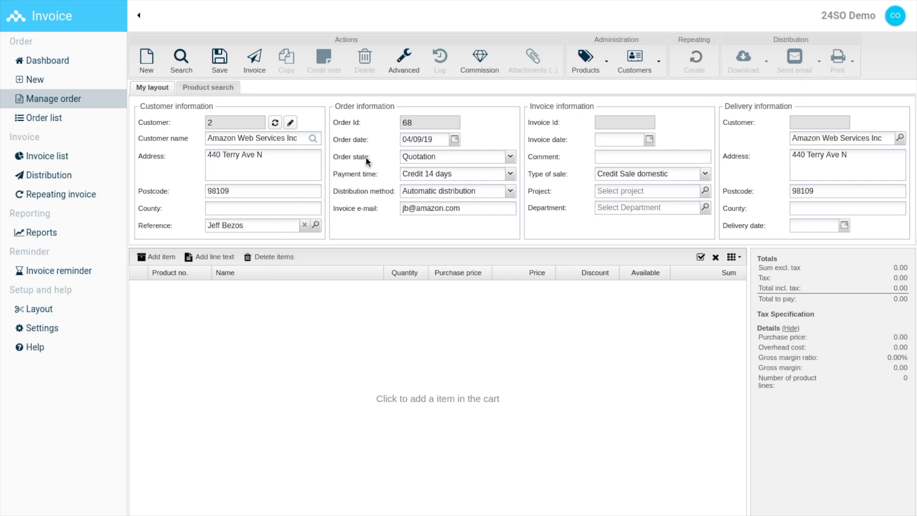
pyautogui.click(459, 192)
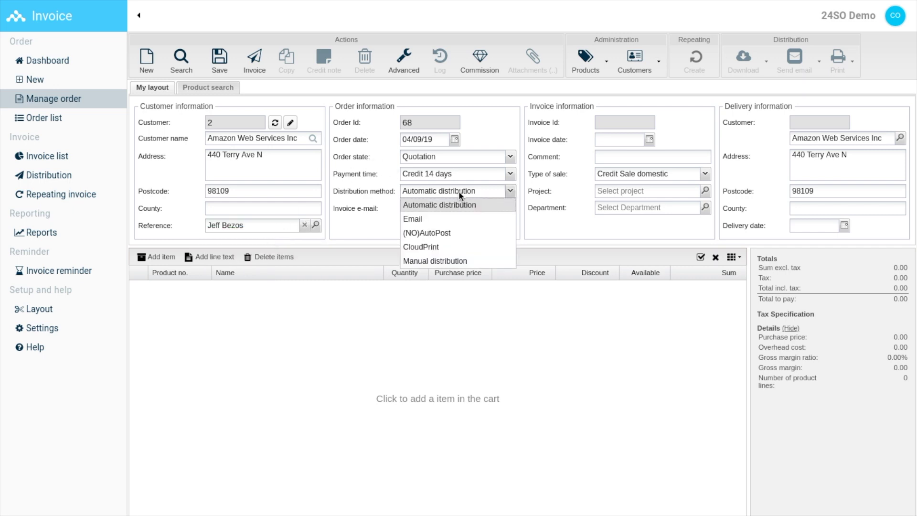
pyautogui.click(460, 219)
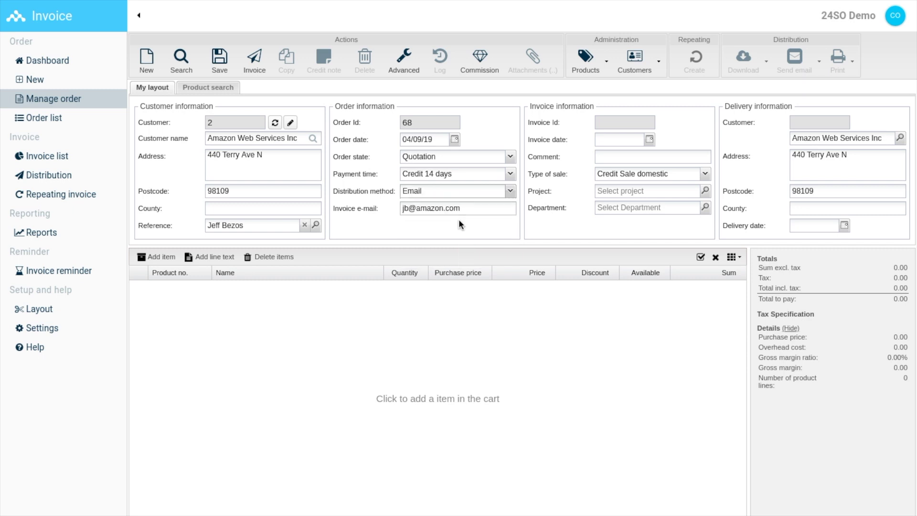
# - Set the invoice date to 04/09/19 from the calendar
pyautogui.click(650, 139)
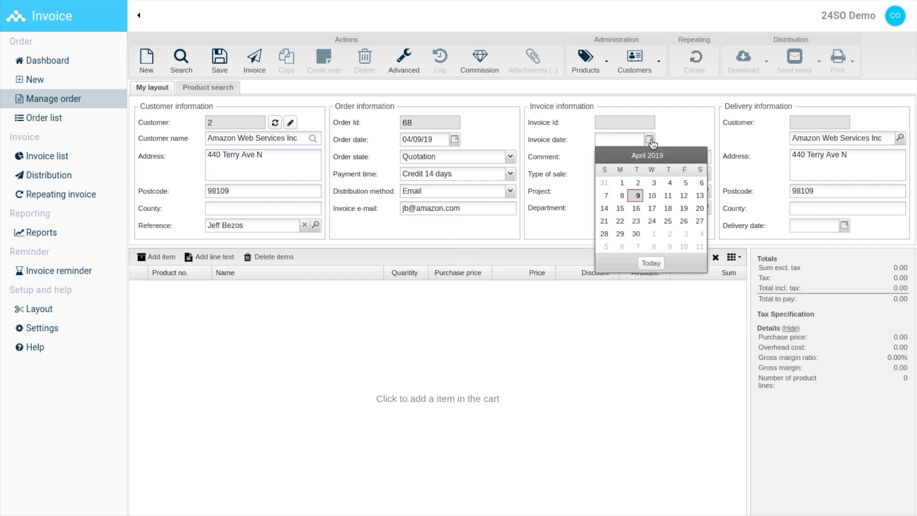
pyautogui.click(638, 197)
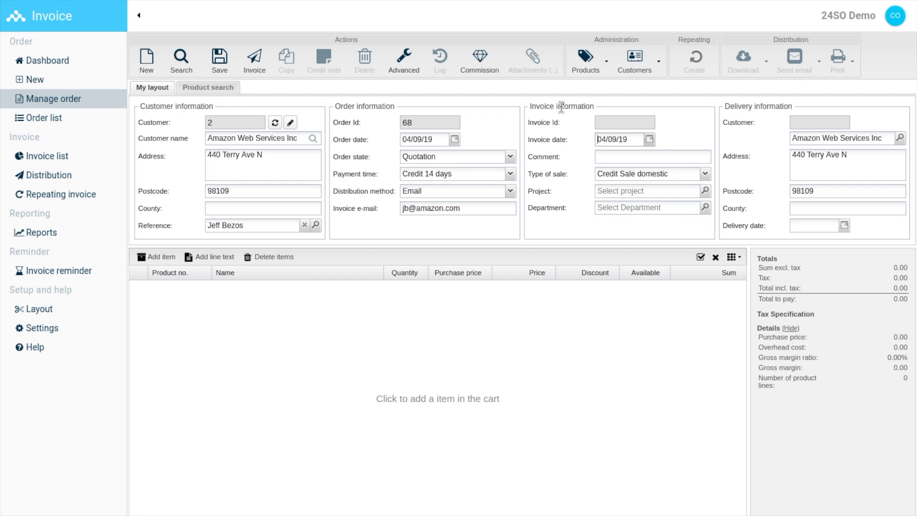
pyautogui.click(563, 196)
pyautogui.click(563, 213)
# - Add a Consulting Hours line at 200.00 and show the searchable product catalogue
pyautogui.click(159, 258)
pyautogui.write('cons')
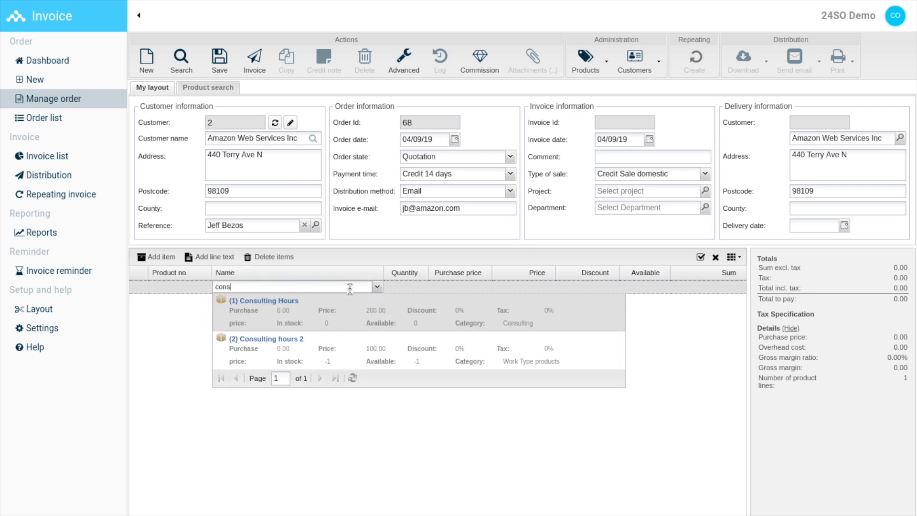
pyautogui.click(421, 305)
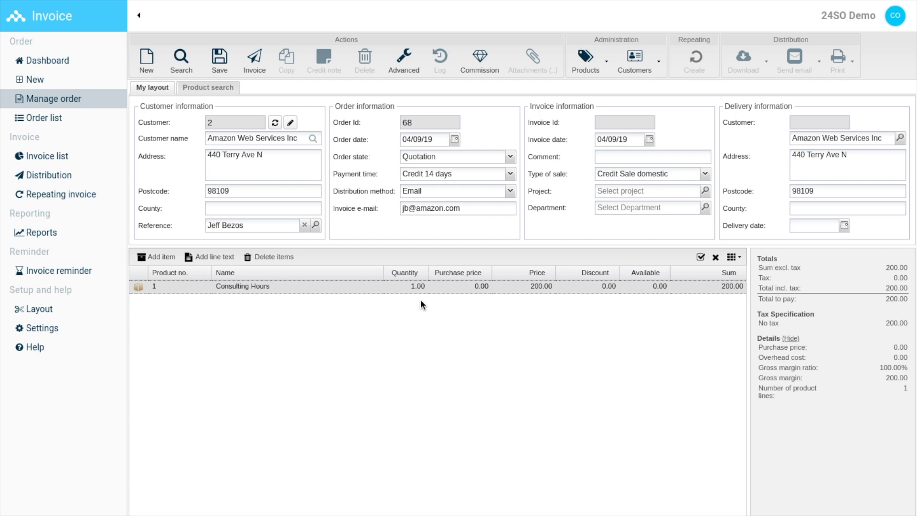
pyautogui.click(210, 88)
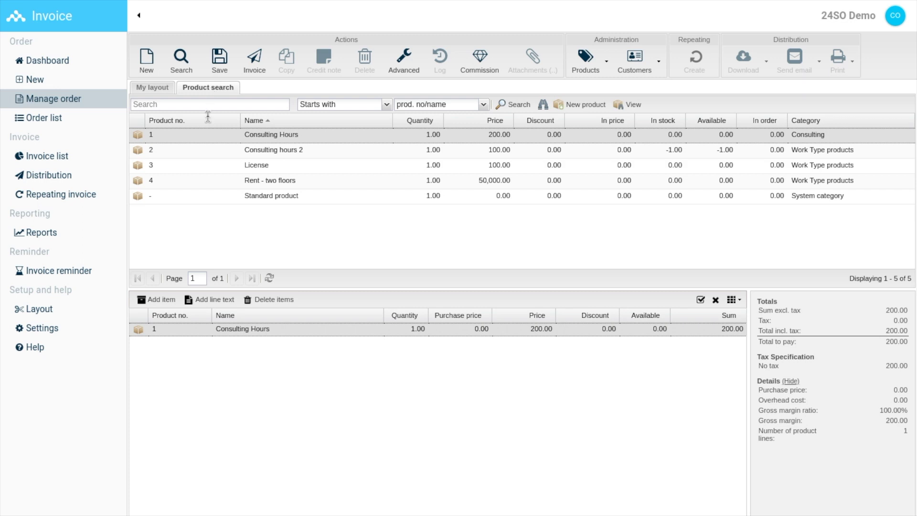
# - Add a 'New York Offices' text line below Consulting Hours and save order 68
pyautogui.click(214, 301)
pyautogui.write('New York Offices')
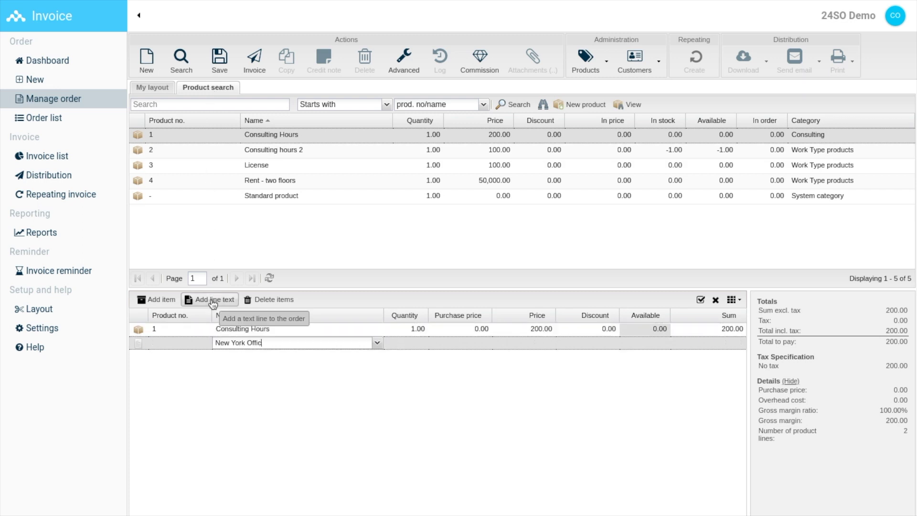
pyautogui.press('Return')
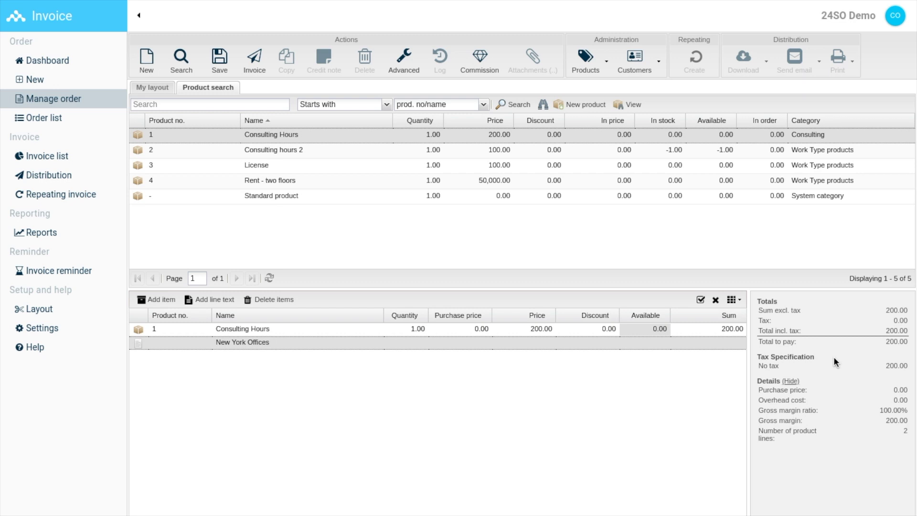
pyautogui.click(220, 62)
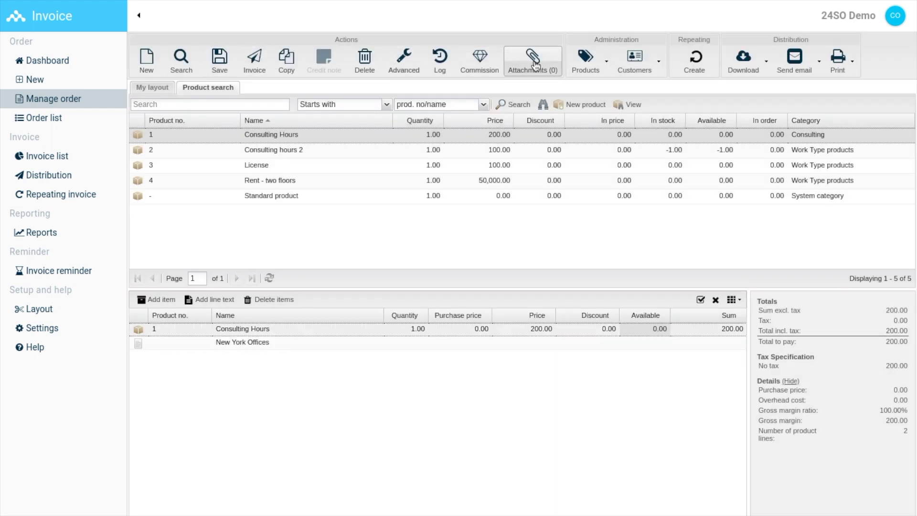
# - Check the order's attachments, then collapse the Customer and Delivery information sections
pyautogui.click(533, 61)
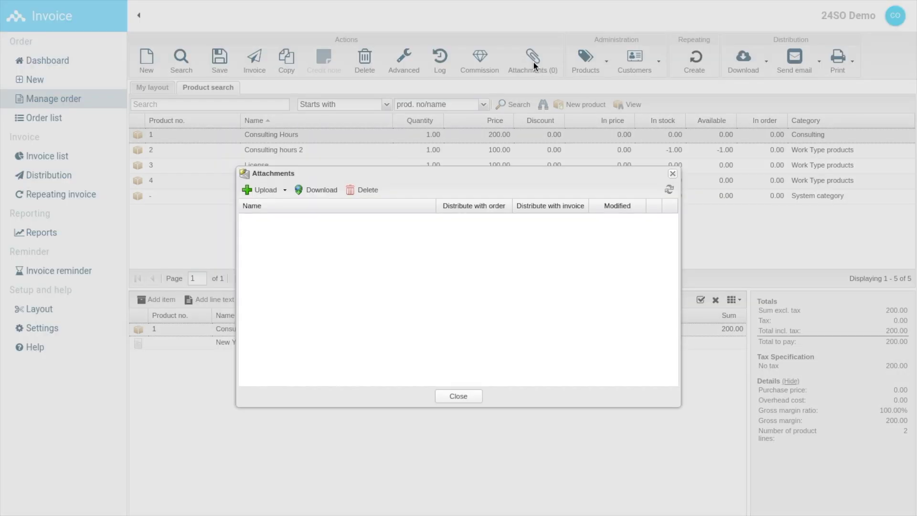
pyautogui.press('Escape')
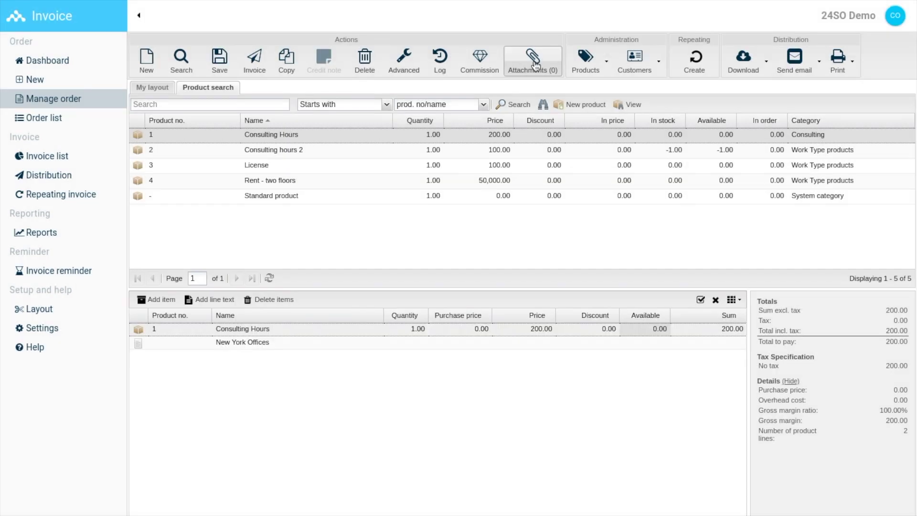
pyautogui.click(405, 65)
pyautogui.click(186, 317)
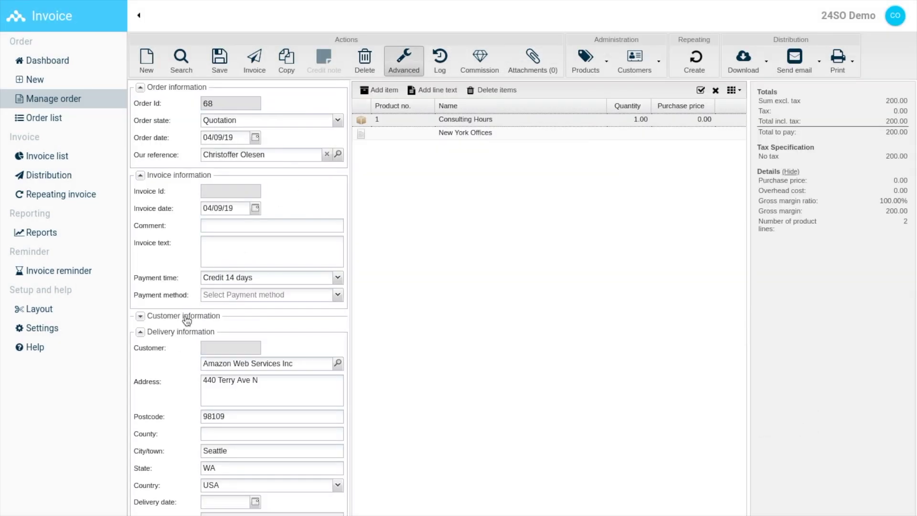
pyautogui.click(184, 336)
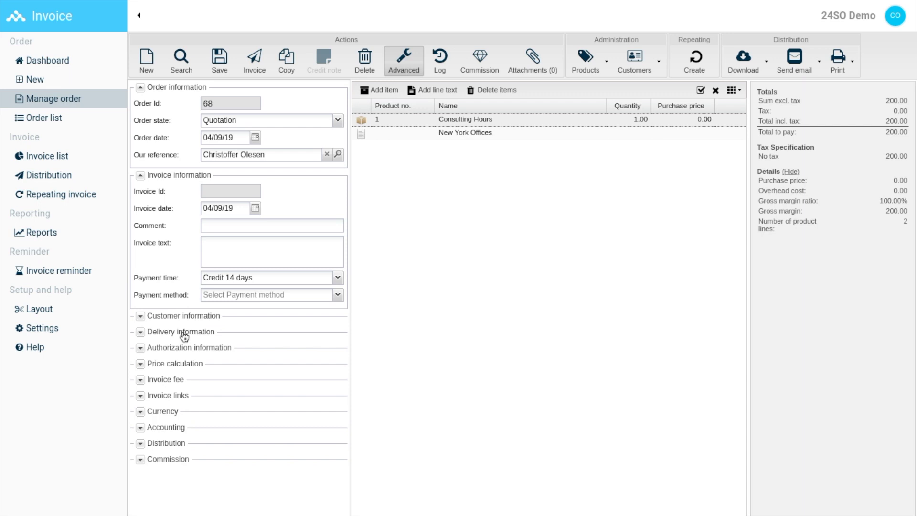
# - Cancel invoicing the order and save it as a quotation
pyautogui.click(255, 61)
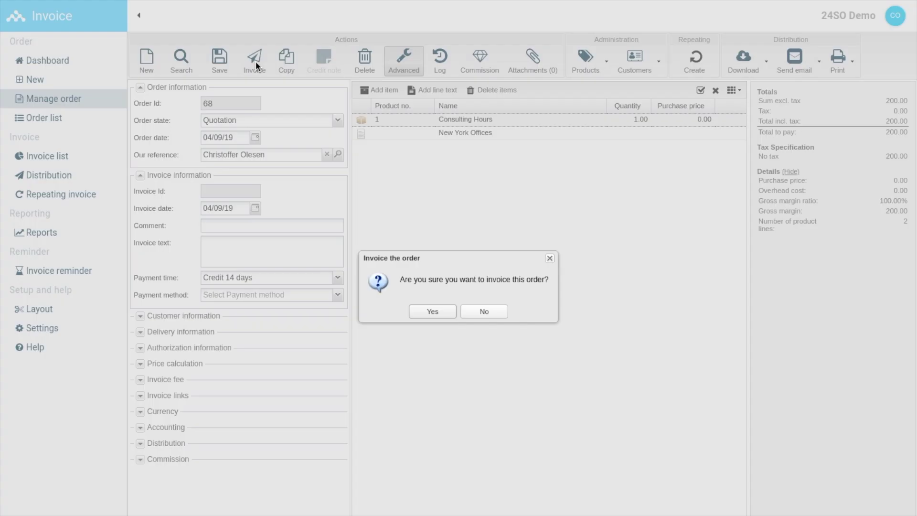
pyautogui.press('Escape')
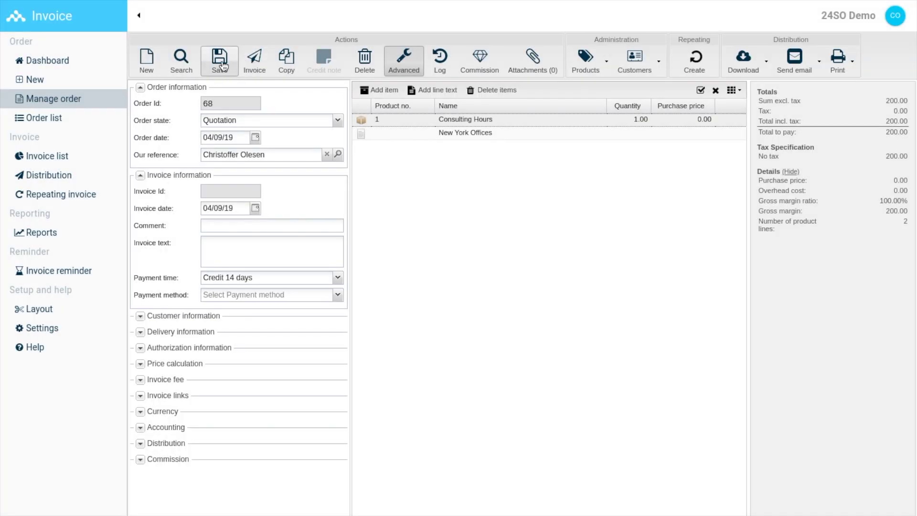
pyautogui.click(219, 61)
# - Browse the order and invoice lists, then view Distribution with manual invoices 100001 and 100002
pyautogui.click(44, 118)
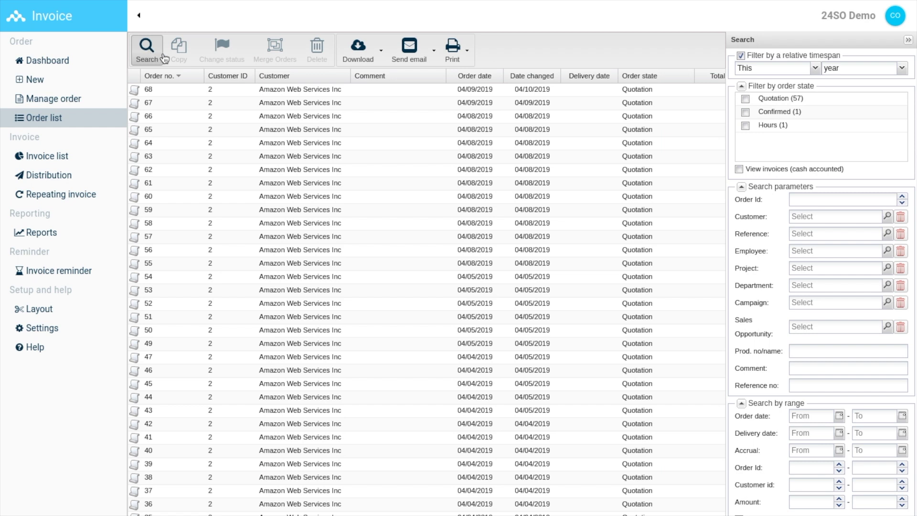
pyautogui.click(762, 201)
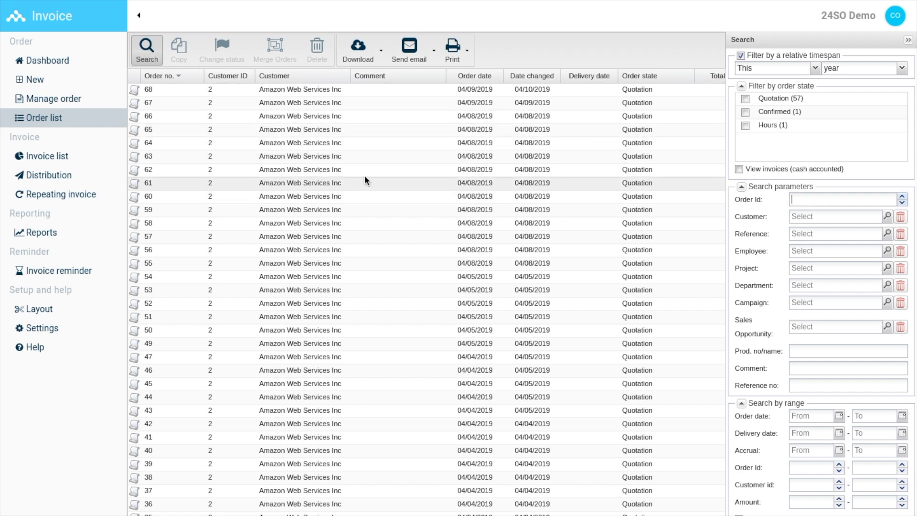
pyautogui.click(50, 158)
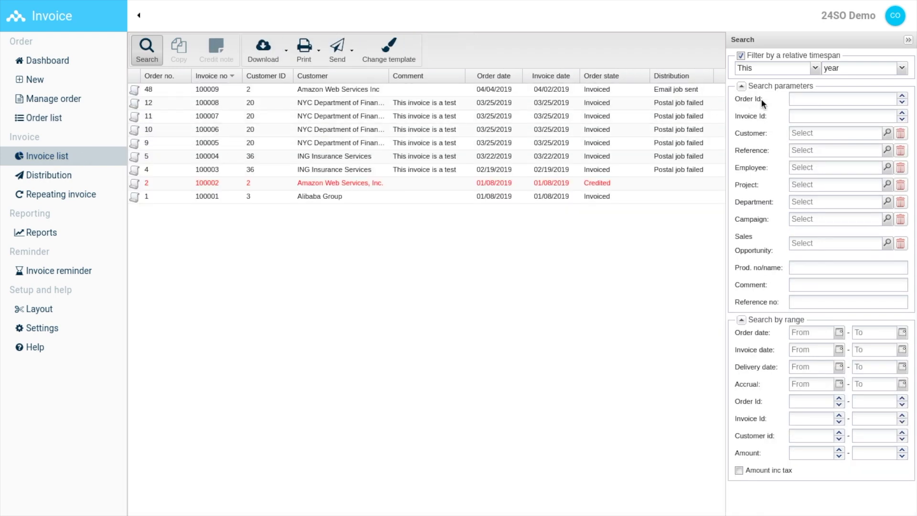
pyautogui.click(761, 98)
pyautogui.click(51, 178)
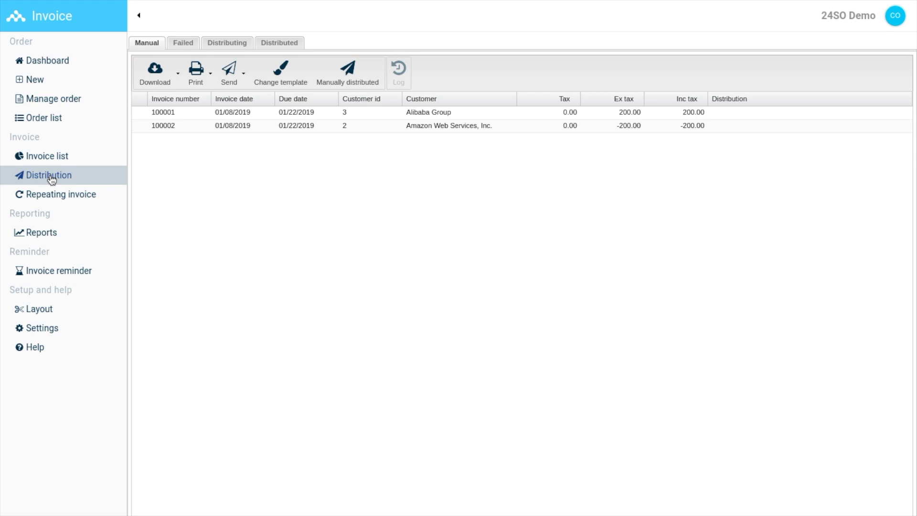
# - Check the Failed and Manual distribution tabs, review repeating invoices, then go to Layouts
pyautogui.click(185, 44)
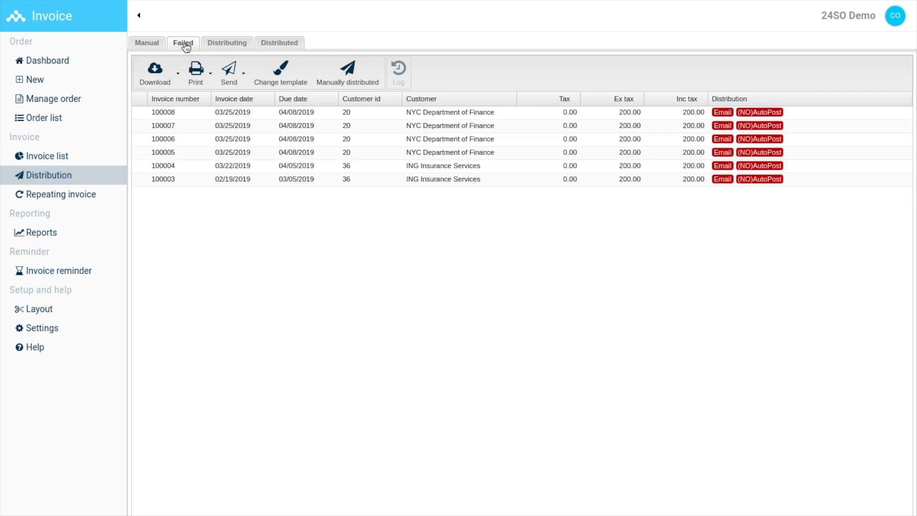
pyautogui.click(148, 44)
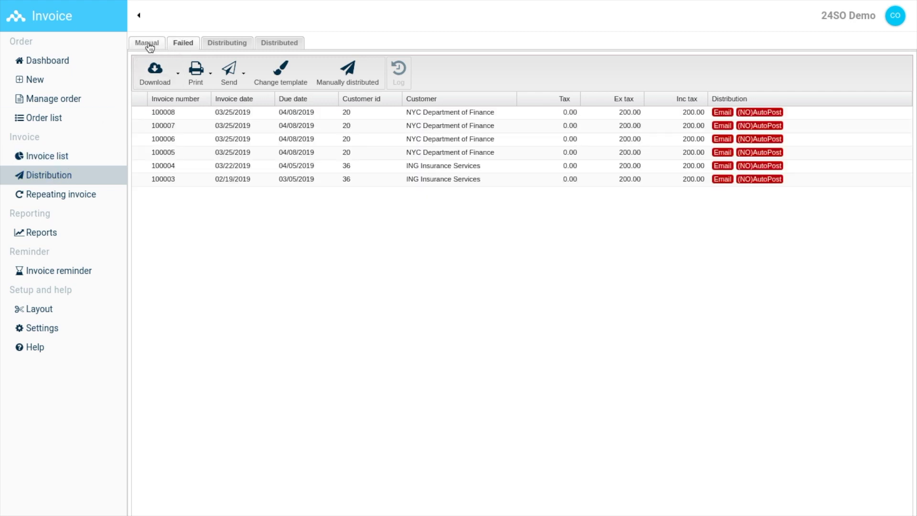
pyautogui.click(63, 198)
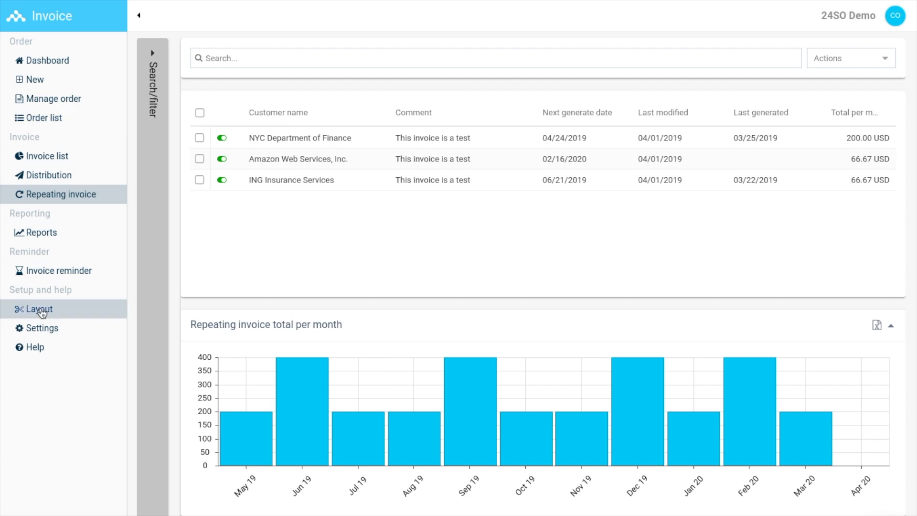
pyautogui.click(42, 311)
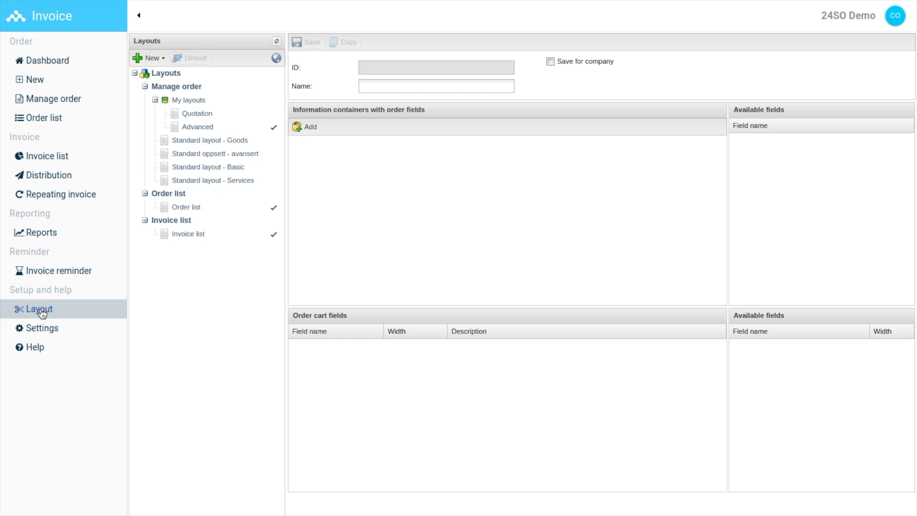
# - Add Tax to the Advanced layout's order cart fields just above Sum, then go to Settings
pyautogui.click(199, 128)
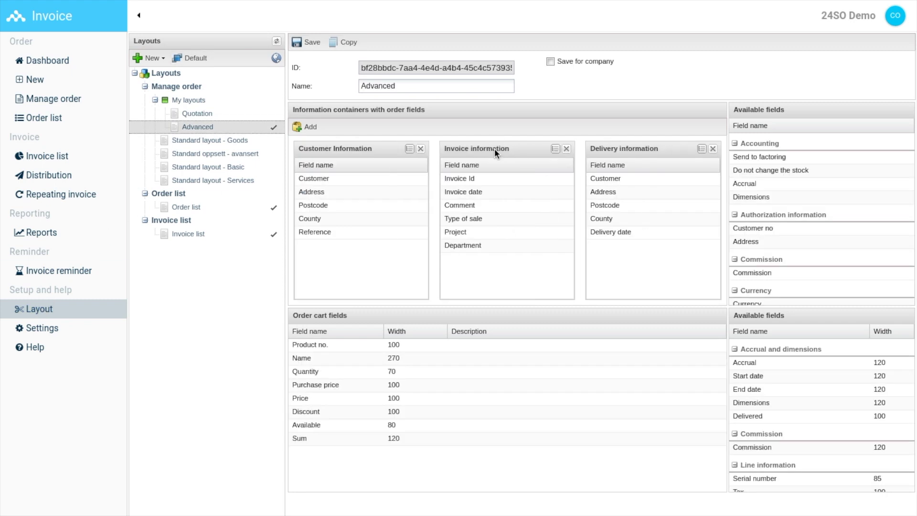
pyautogui.scroll(-3, 801, 421)
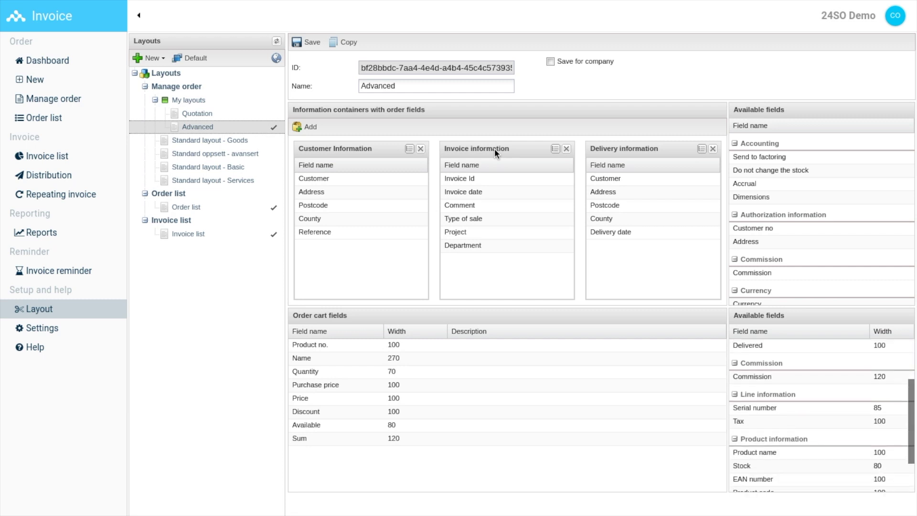
pyautogui.moveTo(800, 421); pyautogui.dragTo(337, 439)
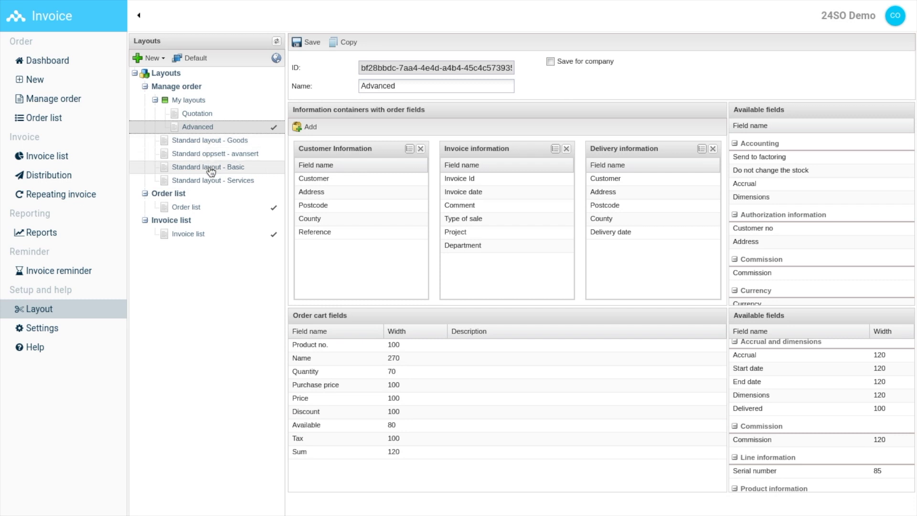
pyautogui.click(51, 329)
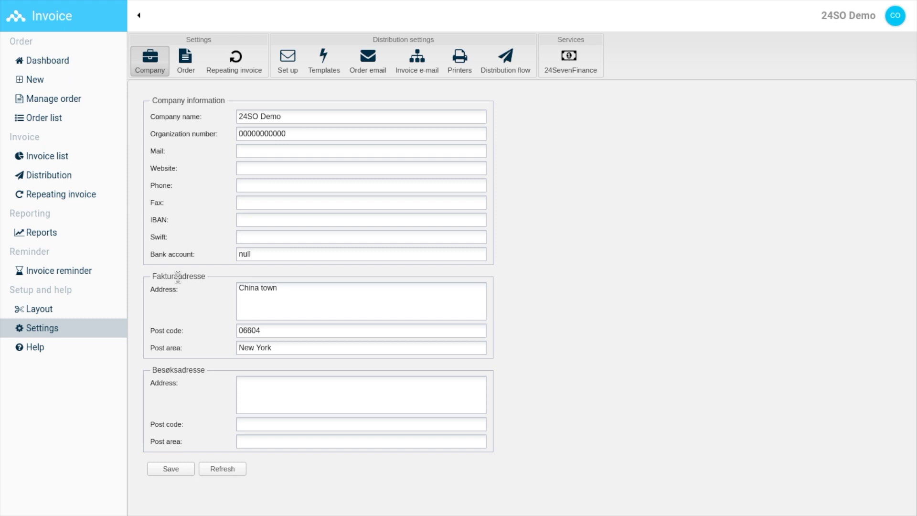
# - Review the Order and Repeating invoice settings, ending on the invoice and order print templates
pyautogui.click(185, 60)
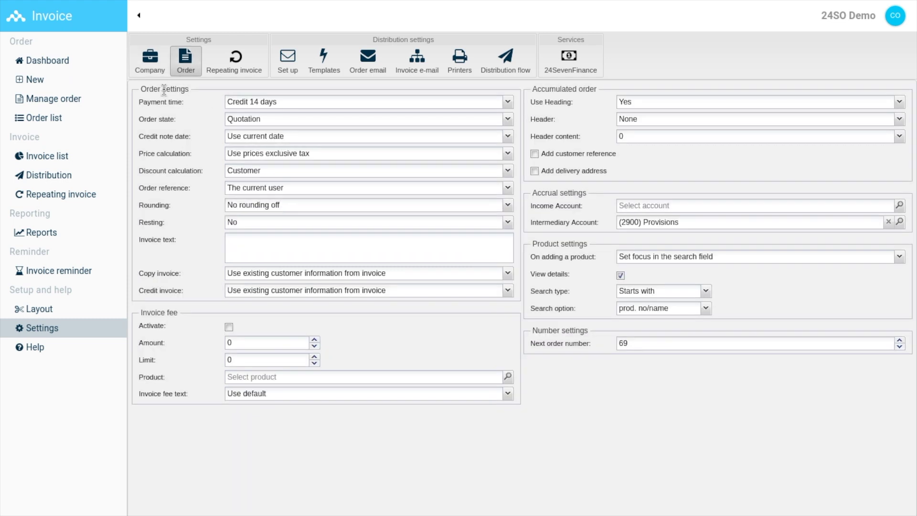
pyautogui.click(235, 64)
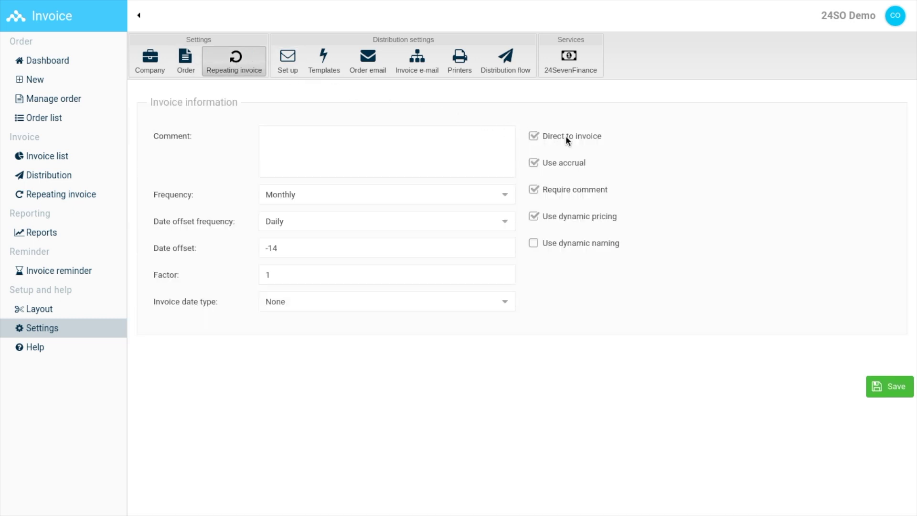
pyautogui.click(325, 62)
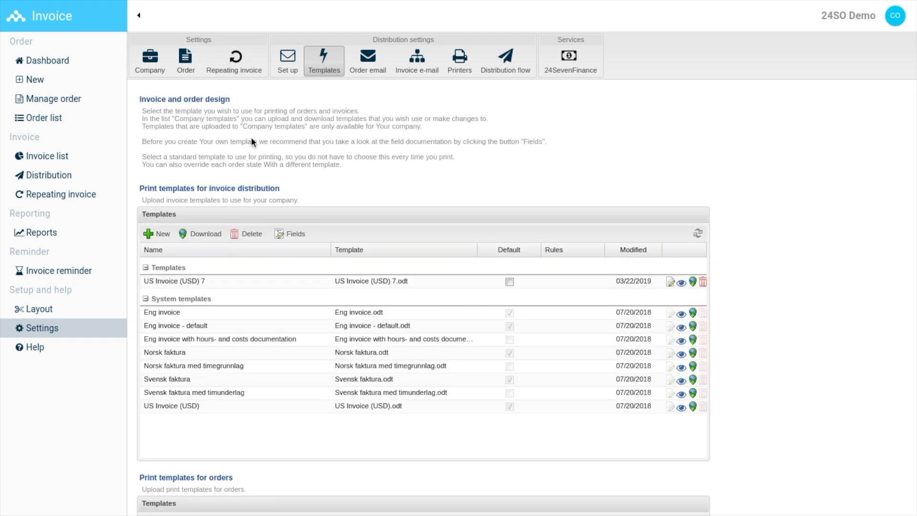